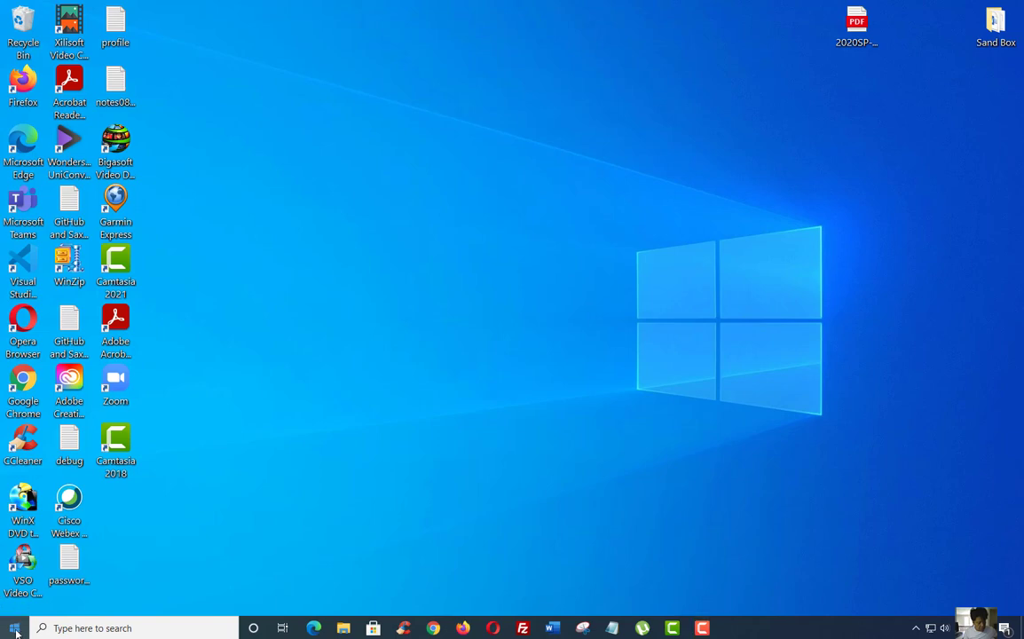
{"action": "right_click", "coordinate": [16, 630]}
{"action": "left_click", "coordinate": [278, 412]}
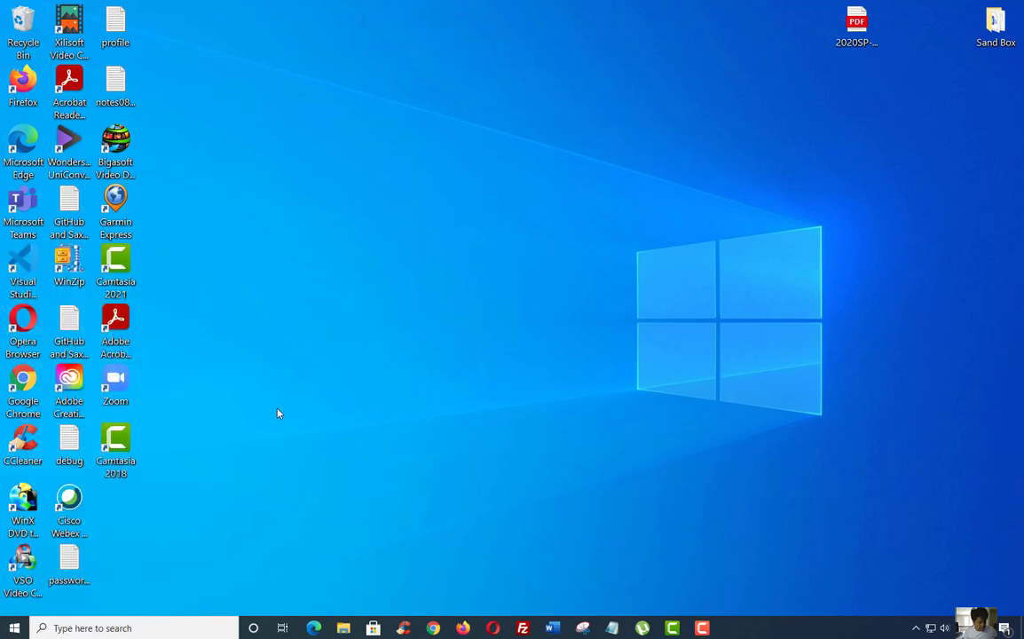
{"action": "left_click", "coordinate": [15, 628]}
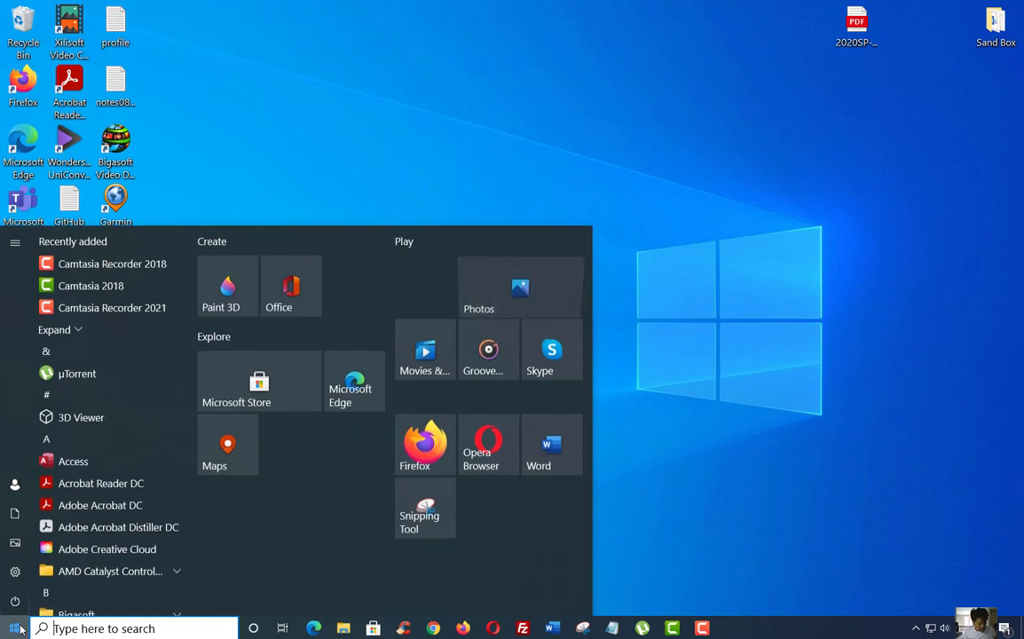
{"action": "right_click", "coordinate": [18, 628]}
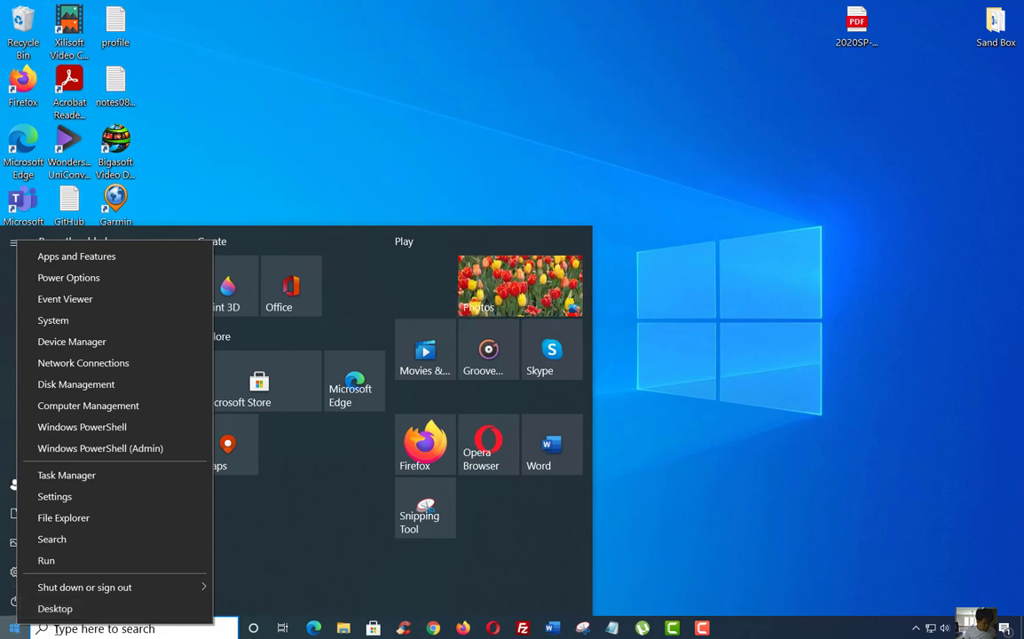
- Search Windows for "windows exp" and open File Explorer
{"action": "left_click", "coordinate": [83, 625]}
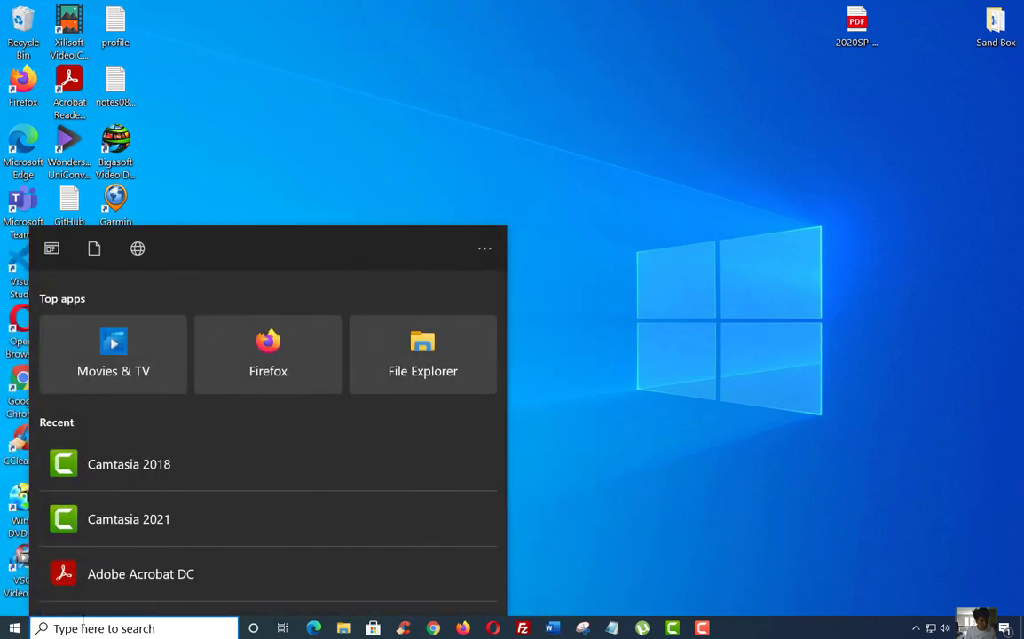
{"action": "type", "text": "windows"}
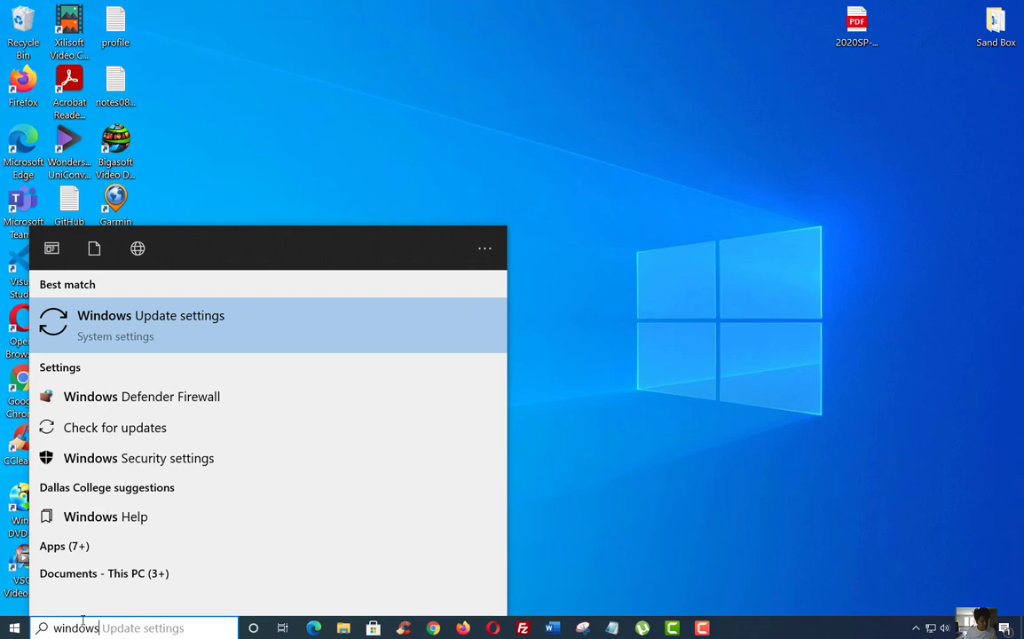
{"action": "type", "text": " exp"}
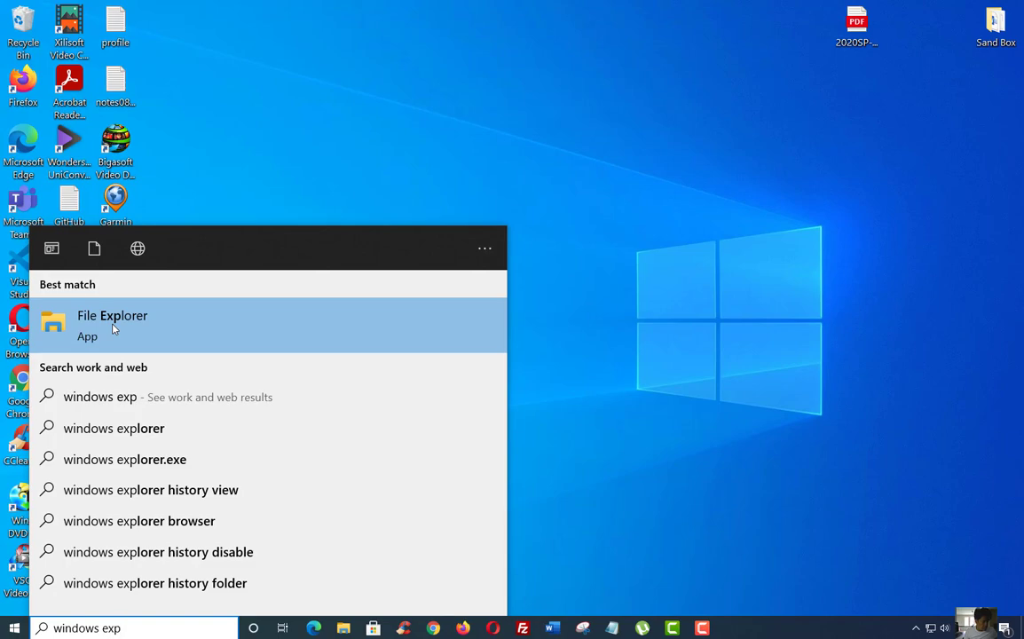
{"action": "left_click", "coordinate": [113, 329]}
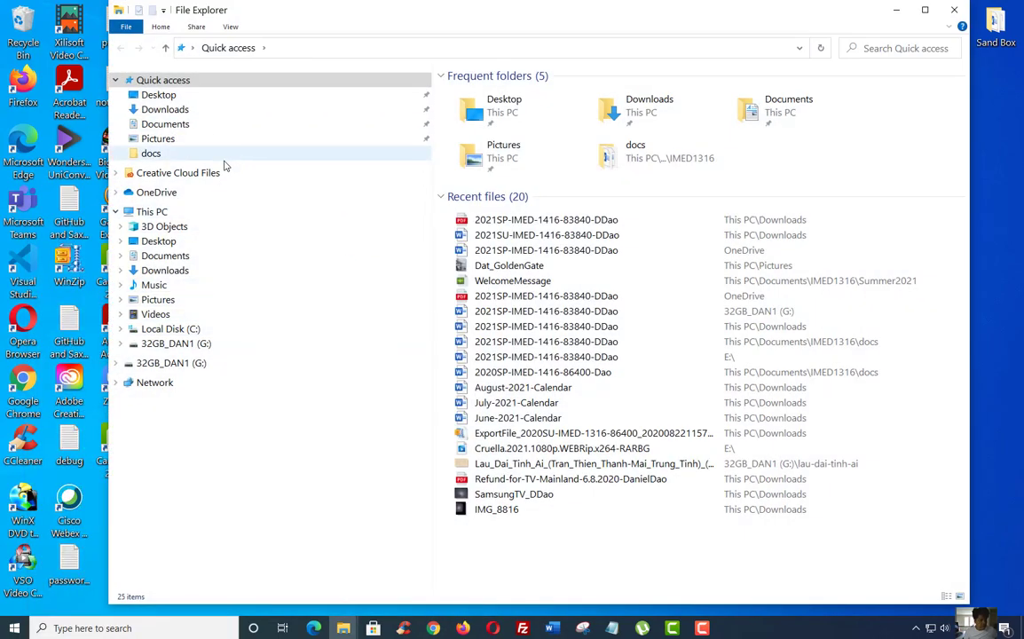
- Create a folder named IMED1436su2021 in the Documents folder of This PC
{"action": "left_click", "coordinate": [166, 109]}
{"action": "left_click", "coordinate": [176, 125]}
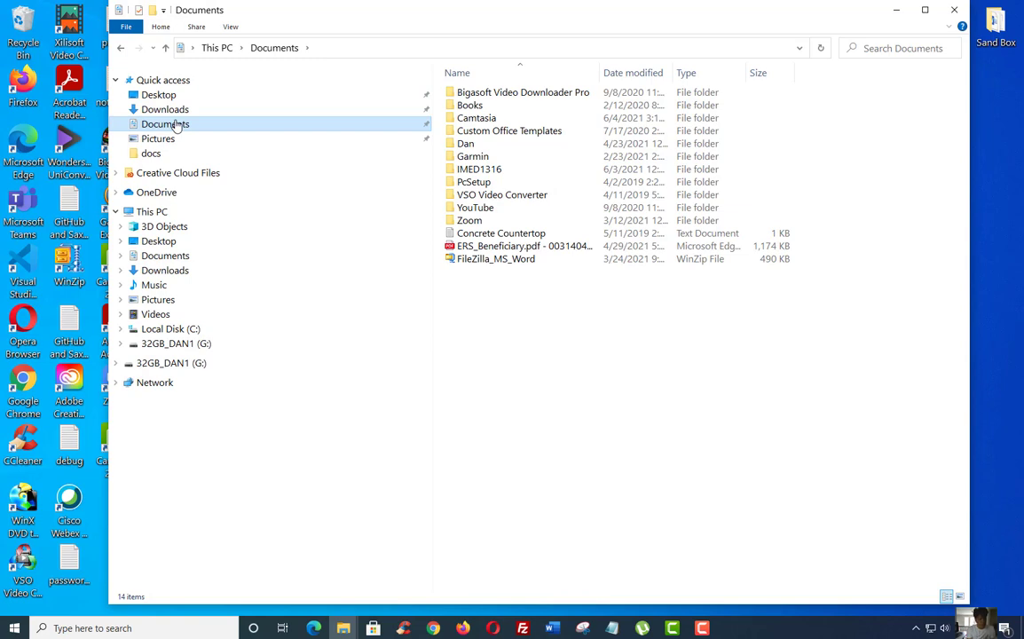
{"action": "left_click", "coordinate": [153, 256]}
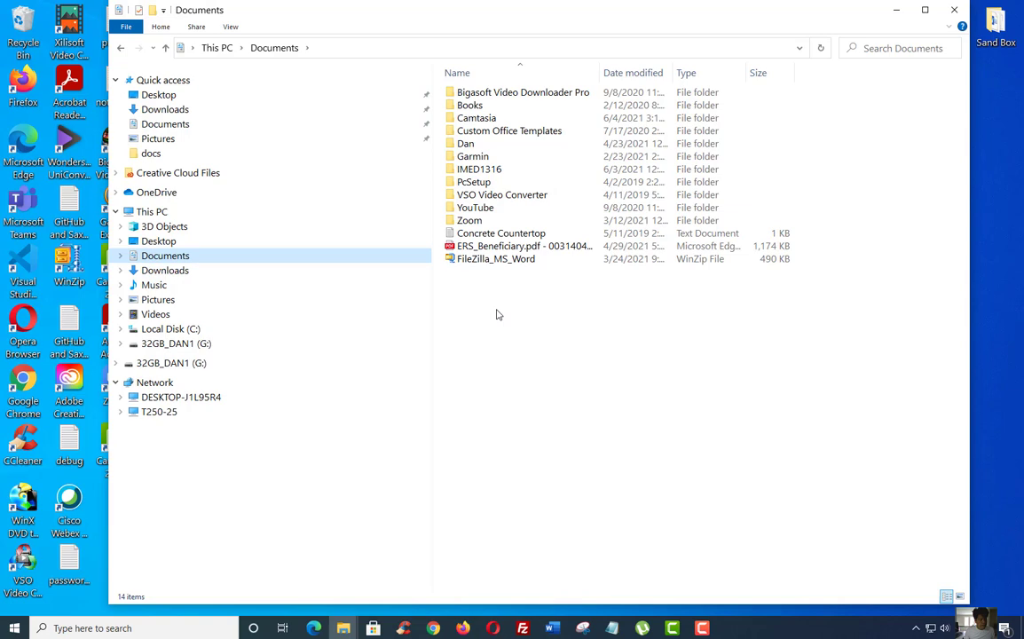
{"action": "right_click", "coordinate": [536, 323]}
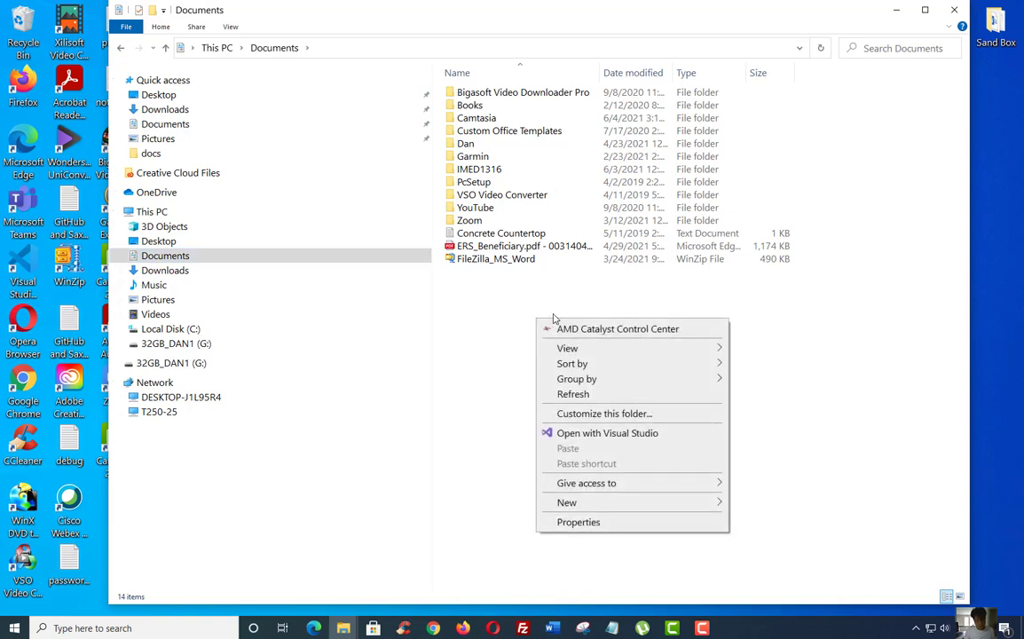
{"action": "mouse_move", "coordinate": [605, 510]}
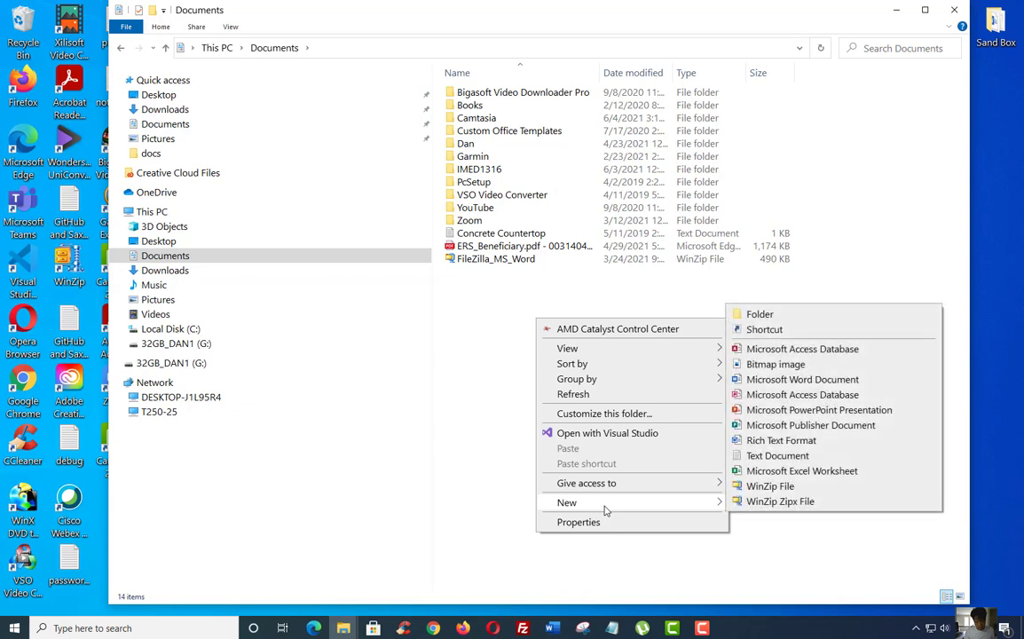
{"action": "left_click", "coordinate": [810, 320]}
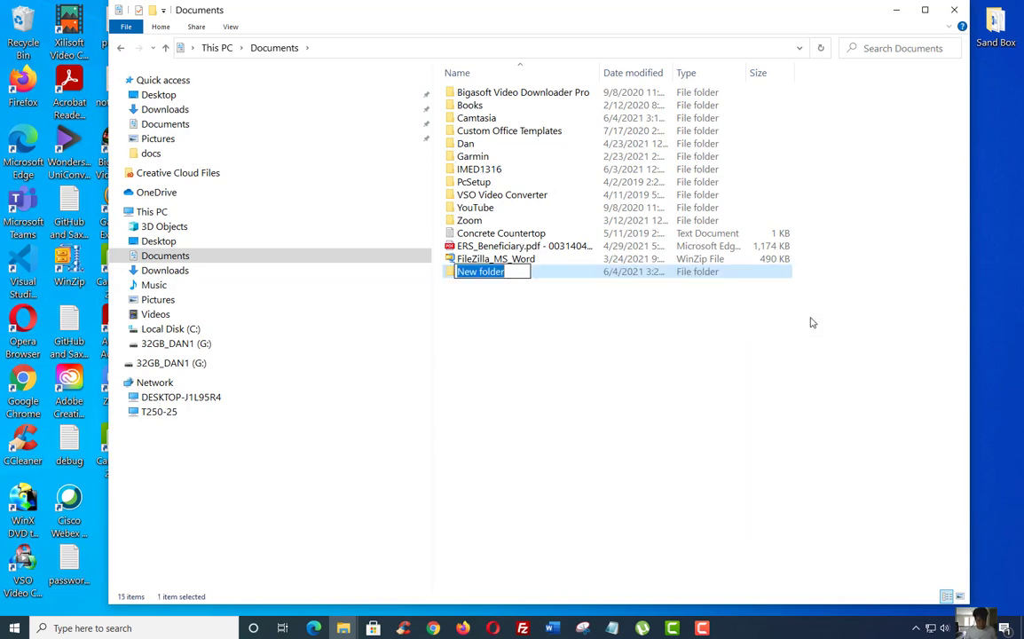
{"action": "type", "text": "IMED"}
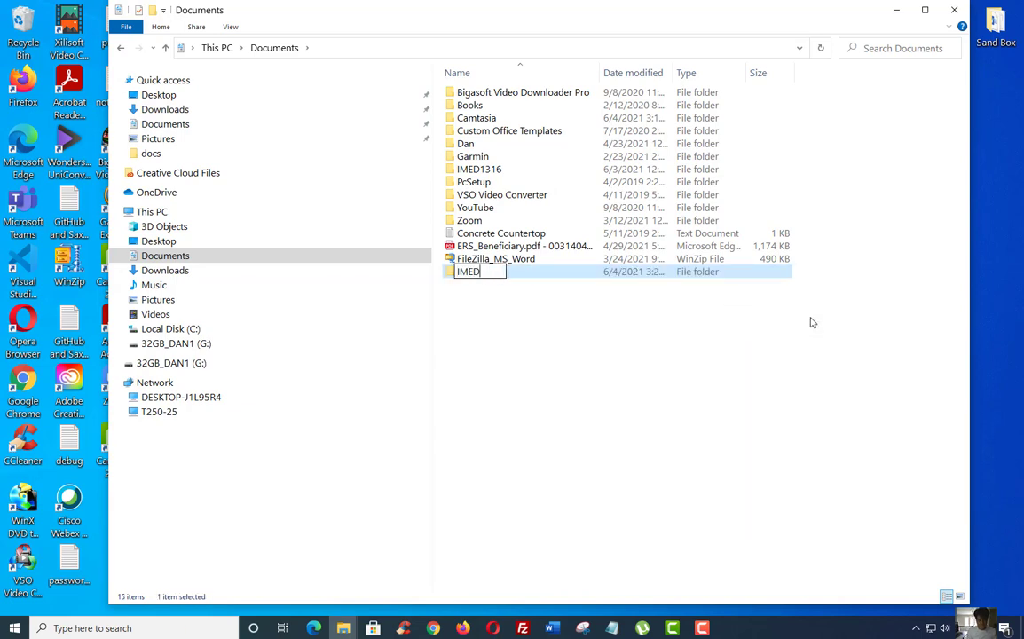
{"action": "type", "text": "1436su"}
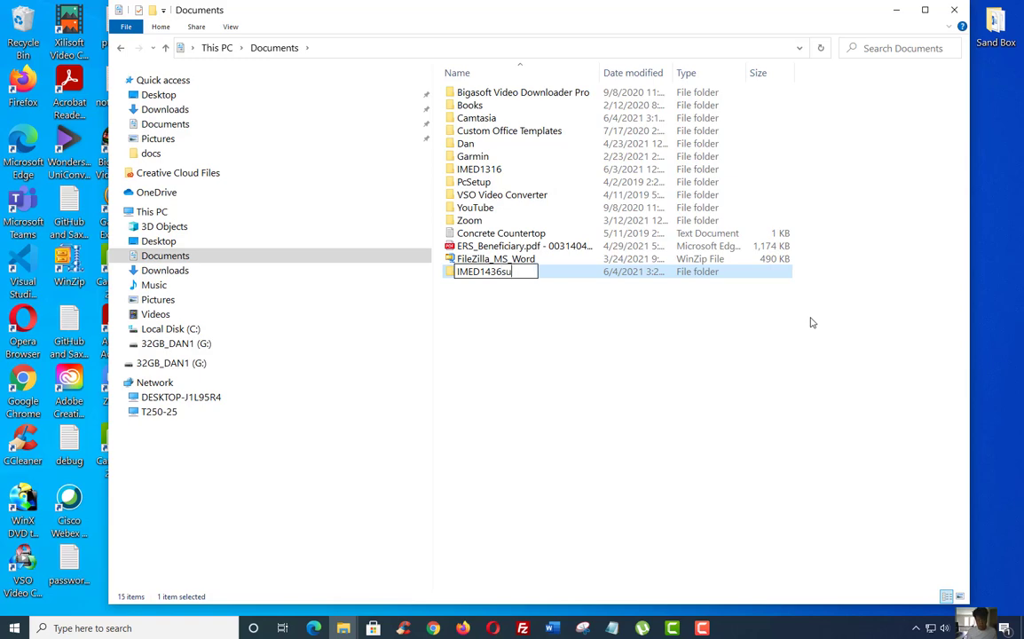
{"action": "type", "text": "2021"}
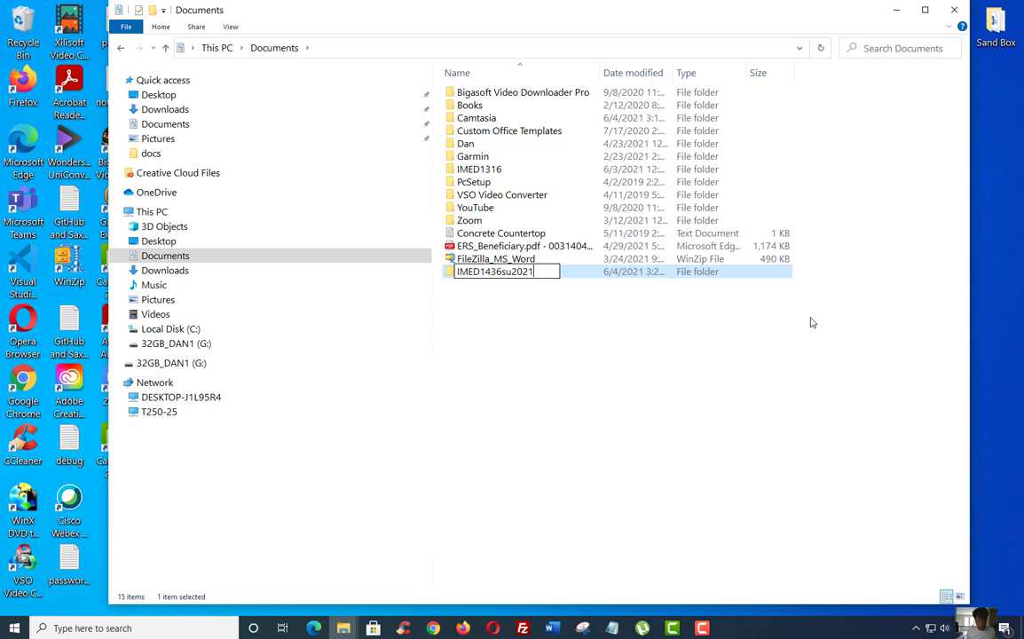
{"action": "key", "text": "Return"}
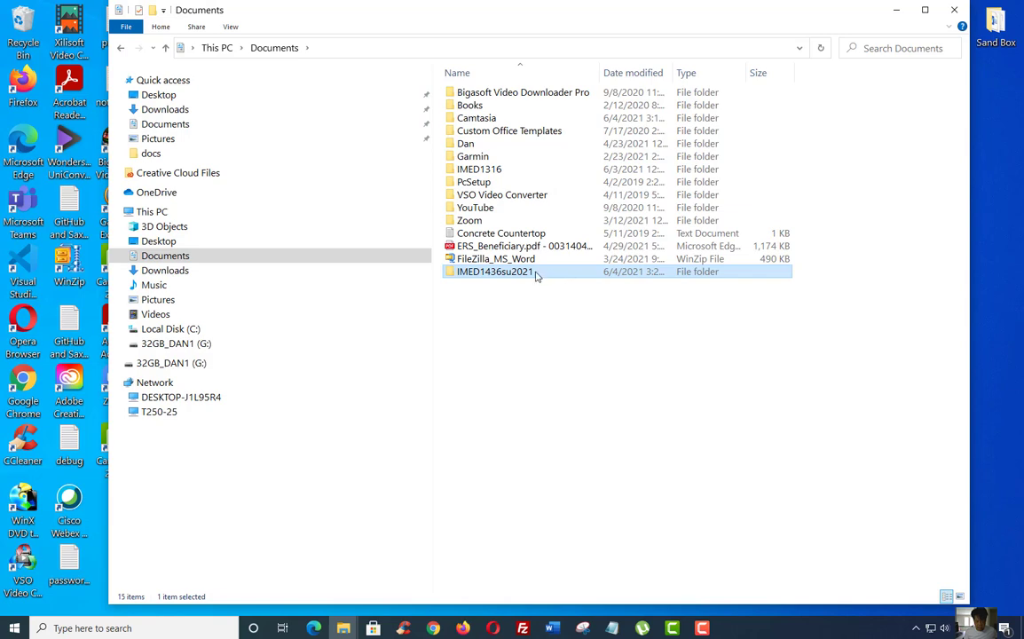
- Open the IMED1436su2021 folder and create a subfolder named ClassEx1 in it
{"action": "double_click", "coordinate": [497, 271]}
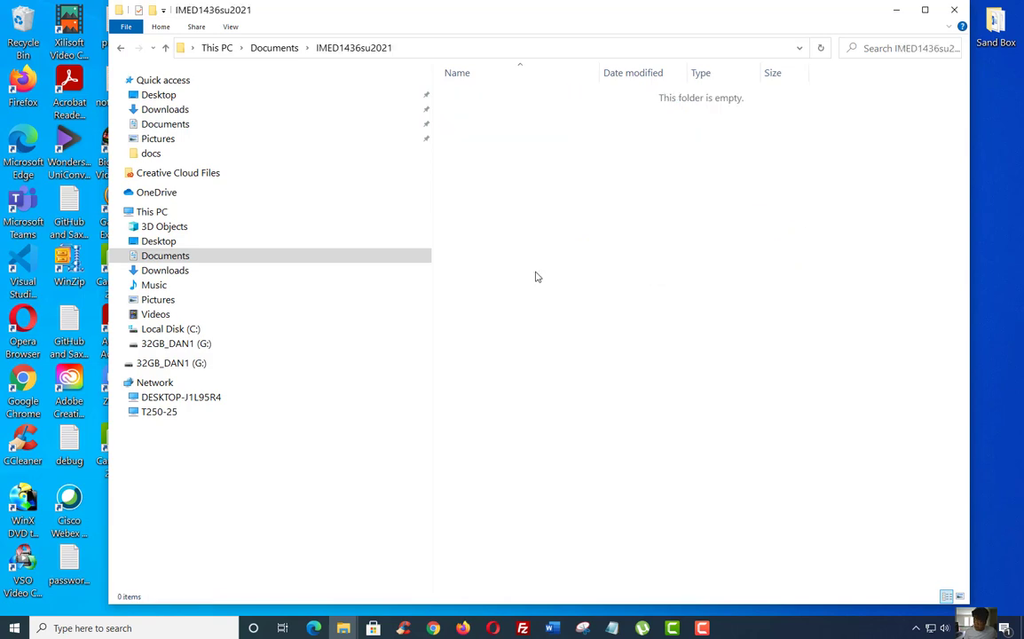
{"action": "right_click", "coordinate": [629, 179]}
{"action": "mouse_move", "coordinate": [659, 381]}
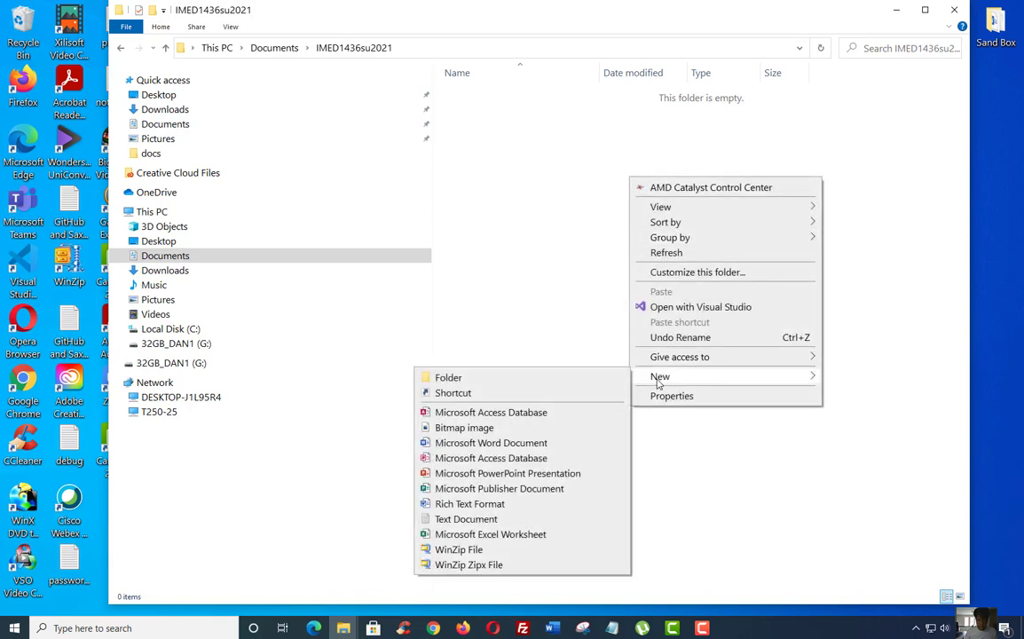
{"action": "left_click", "coordinate": [612, 381]}
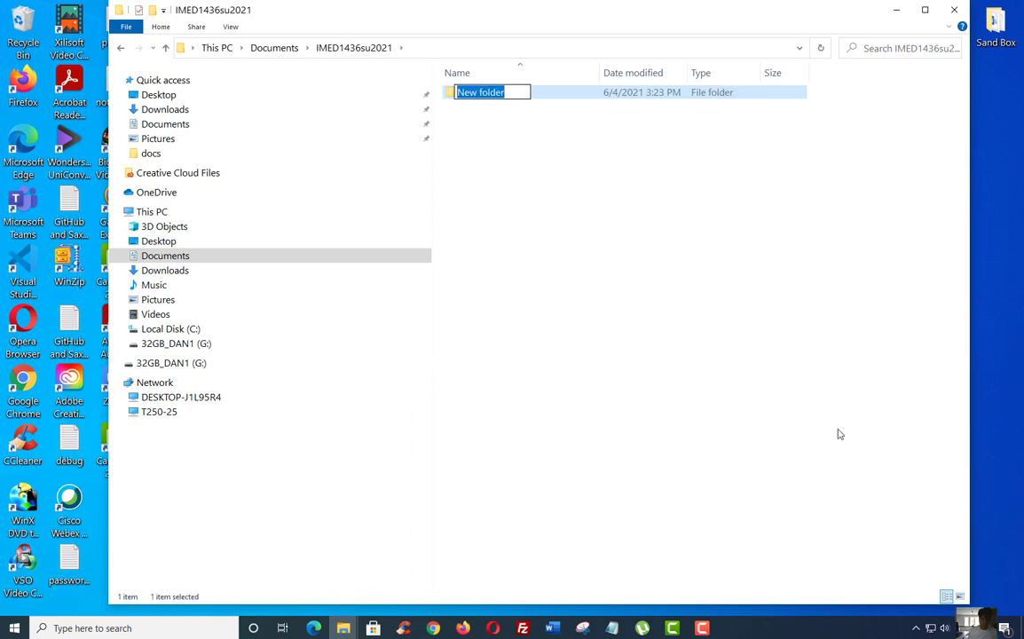
{"action": "type", "text": "ClassEx"}
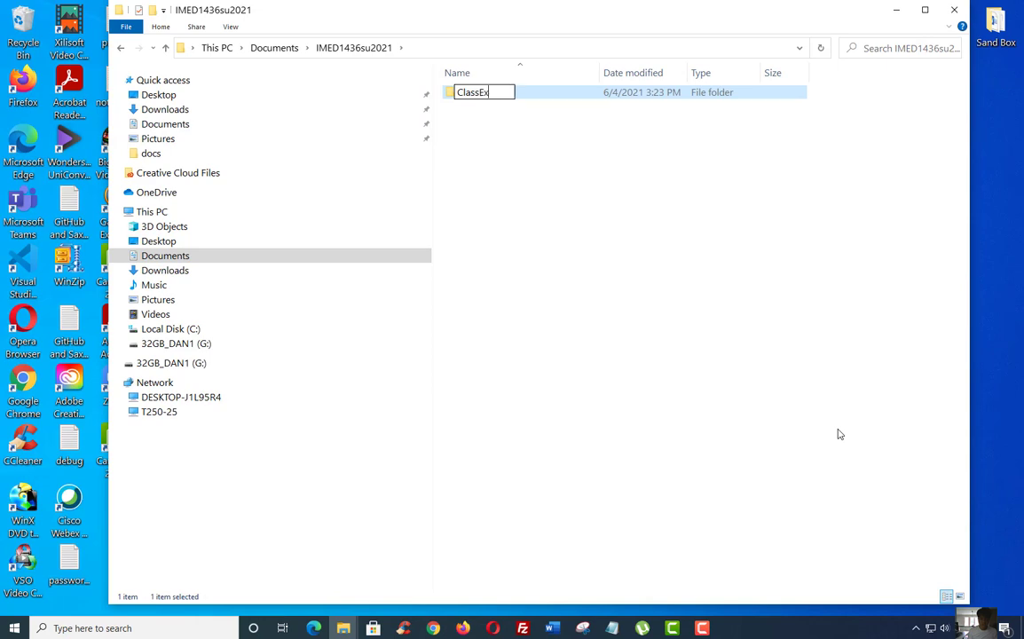
{"action": "type", "text": "1"}
{"action": "key", "text": "Return"}
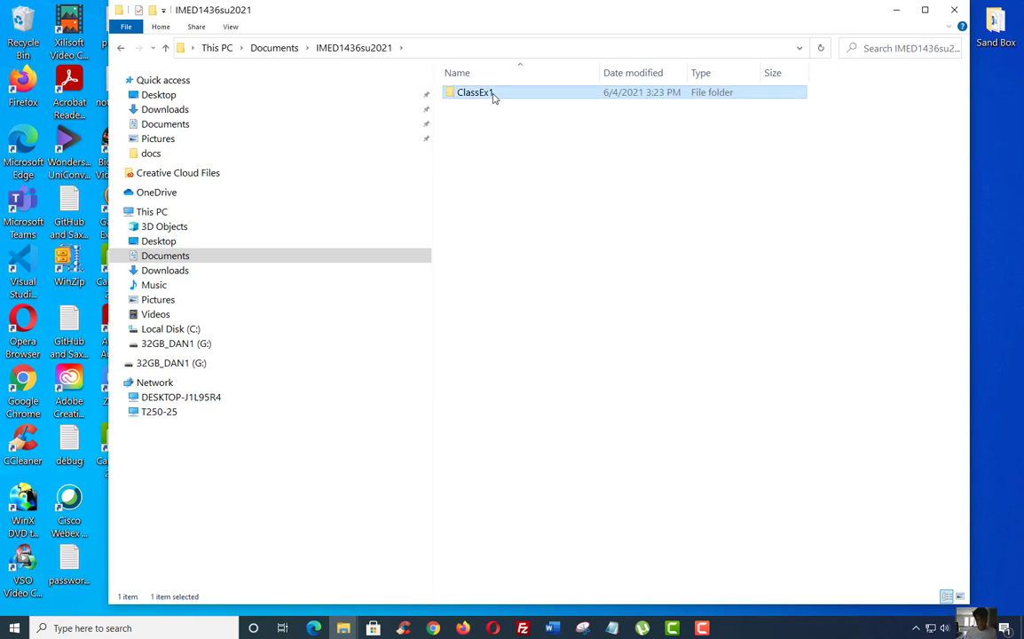
- Create a second subfolder named ClassEx2 in the IMED1436su2021 folder
{"action": "right_click", "coordinate": [481, 124]}
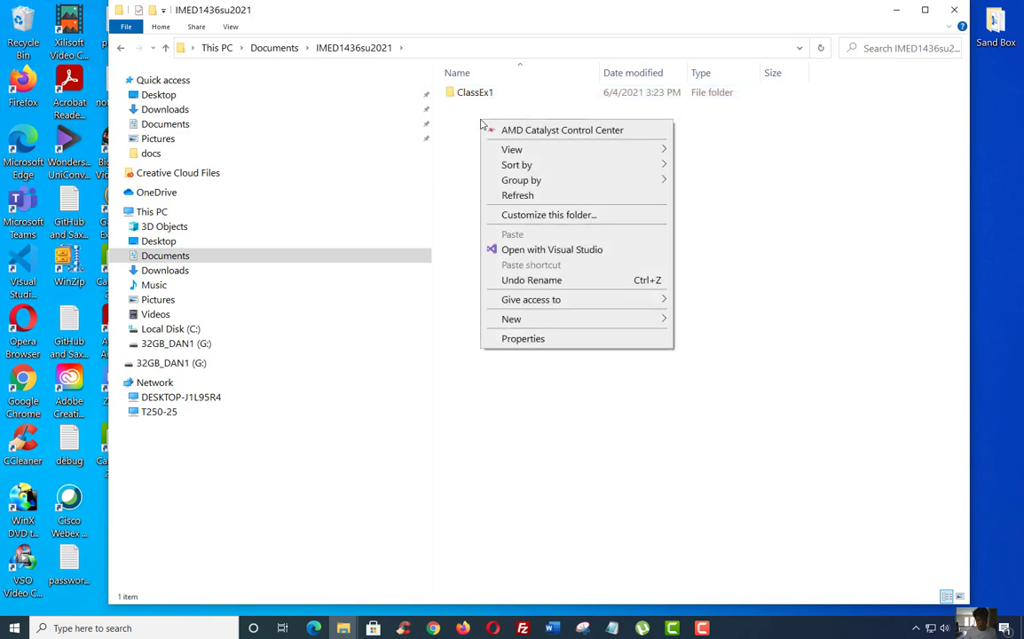
{"action": "mouse_move", "coordinate": [532, 320]}
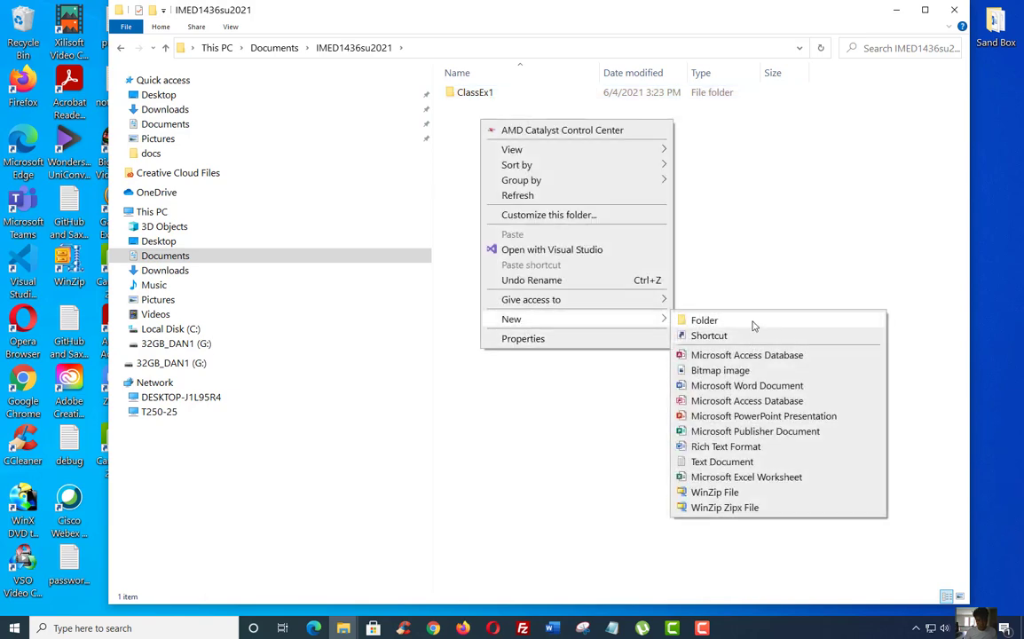
{"action": "left_click", "coordinate": [752, 325]}
{"action": "type", "text": "Cla"}
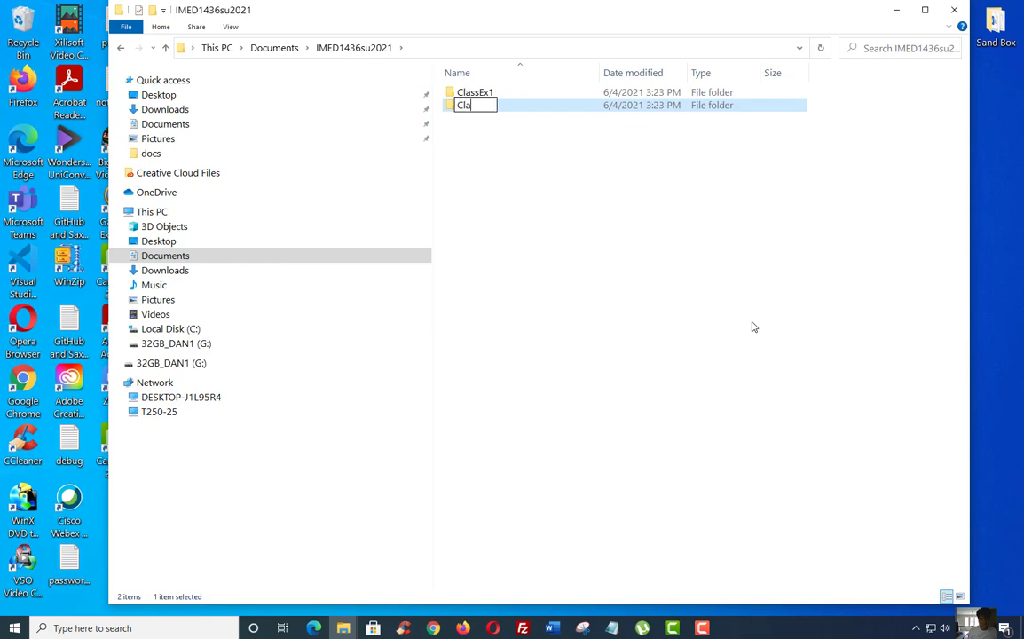
{"action": "type", "text": "ssEx2"}
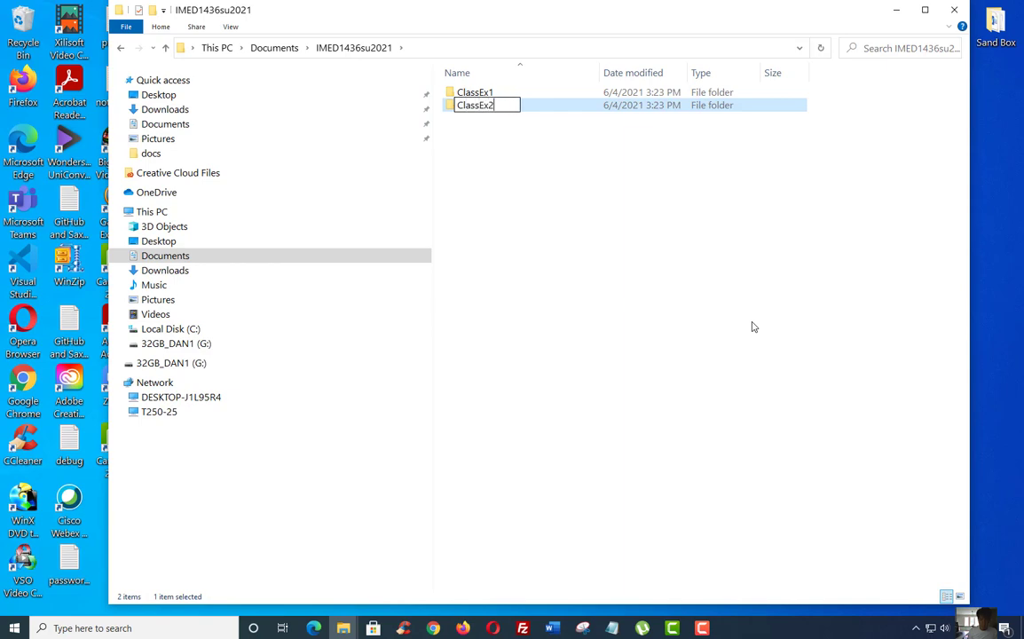
{"action": "key", "text": "Return"}
{"action": "right_click", "coordinate": [550, 136]}
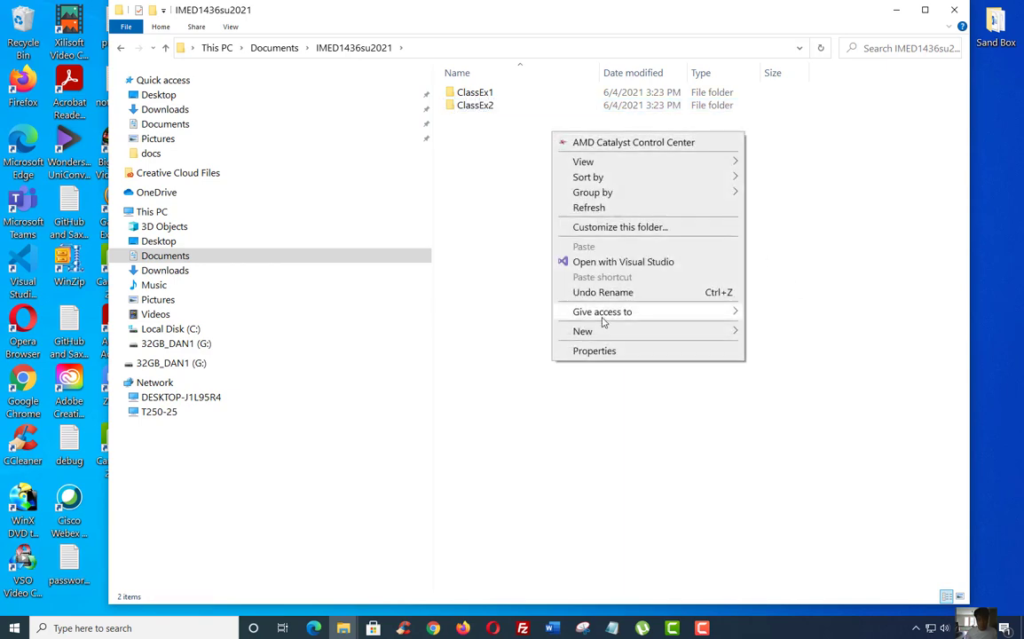
{"action": "mouse_move", "coordinate": [606, 332]}
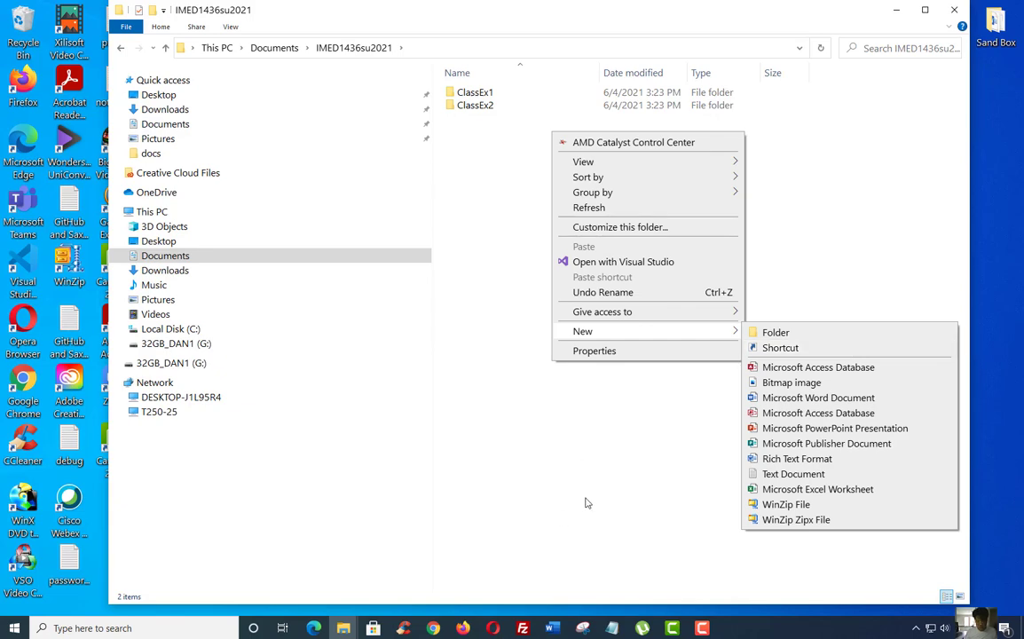
{"action": "left_click", "coordinate": [531, 453]}
{"action": "left_click", "coordinate": [672, 627]}
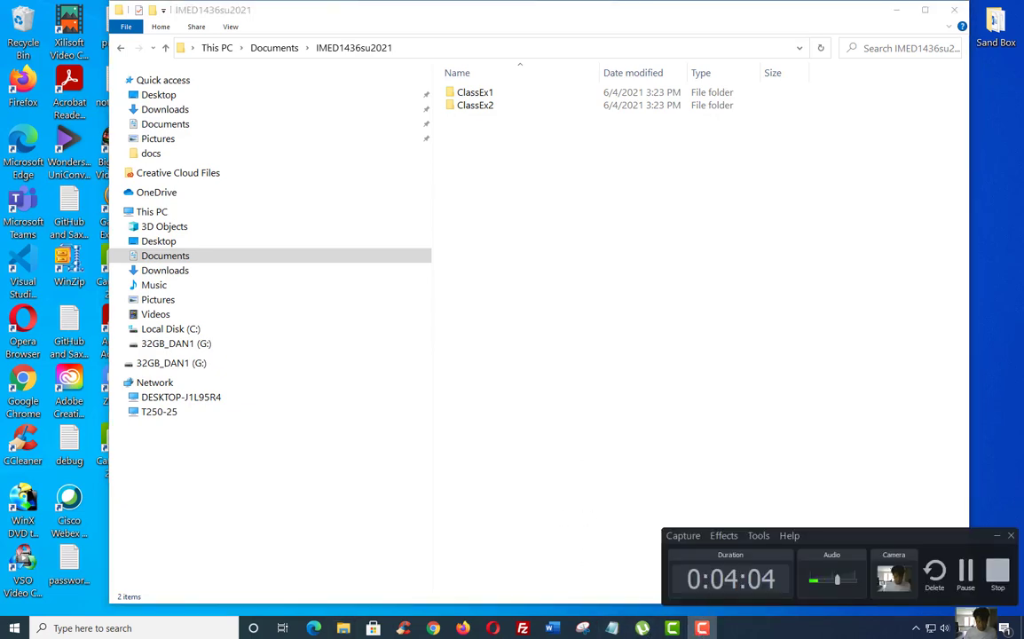
{"action": "left_click", "coordinate": [964, 572]}
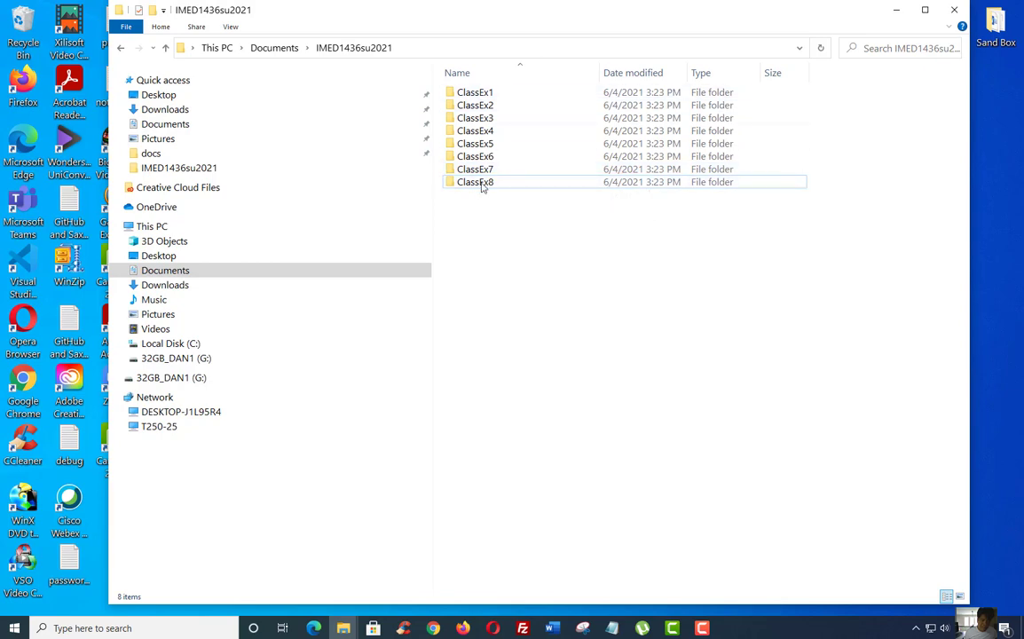
- Create a subfolder named img alongside the ClassEx folders in IMED1436su2021
{"action": "right_click", "coordinate": [475, 215]}
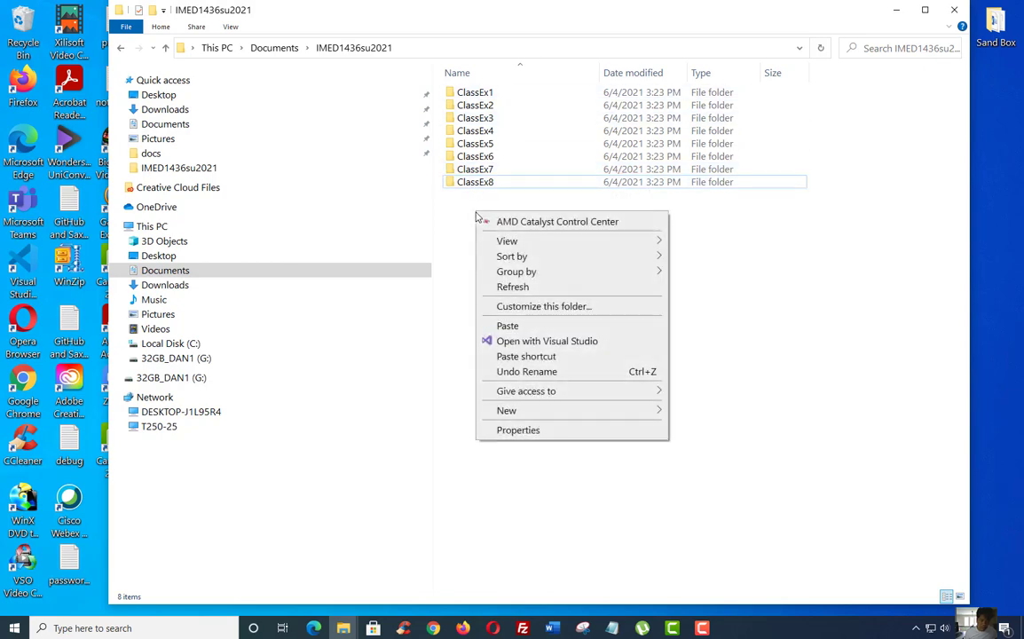
{"action": "mouse_move", "coordinate": [661, 410]}
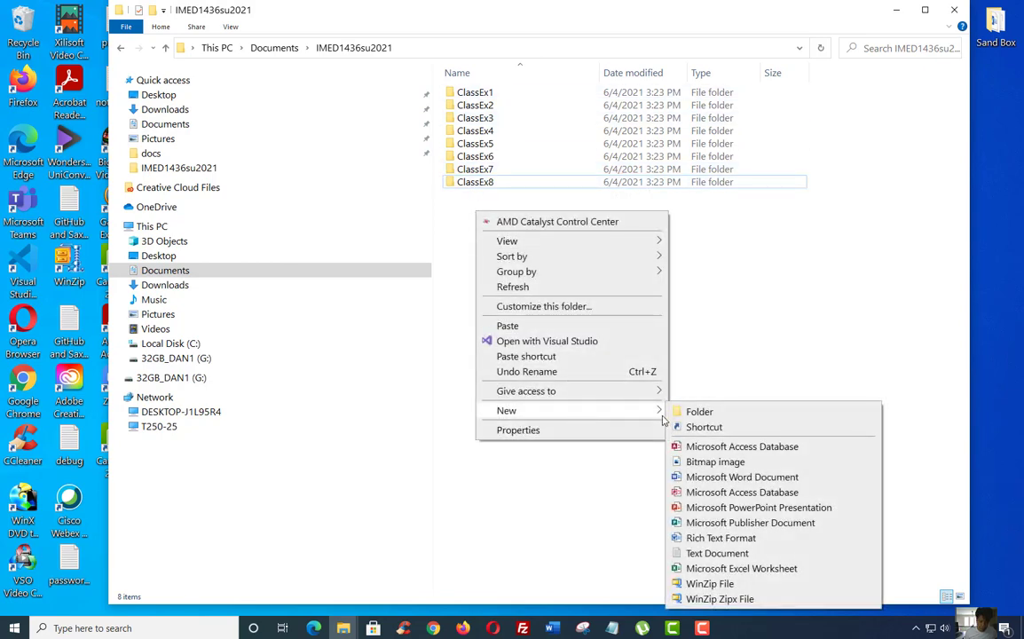
{"action": "left_click", "coordinate": [730, 414]}
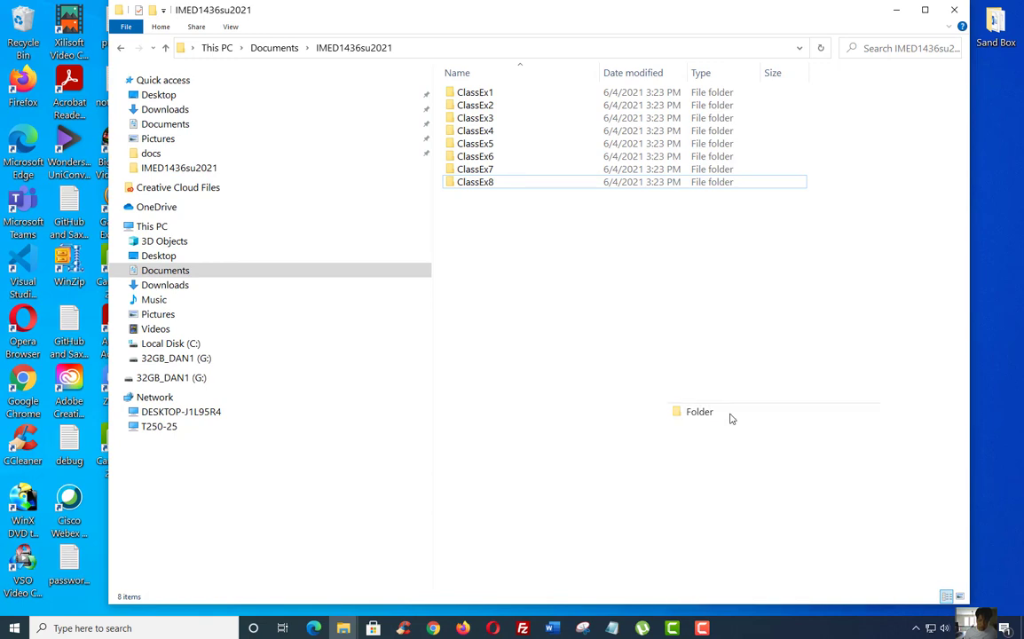
{"action": "type", "text": "img"}
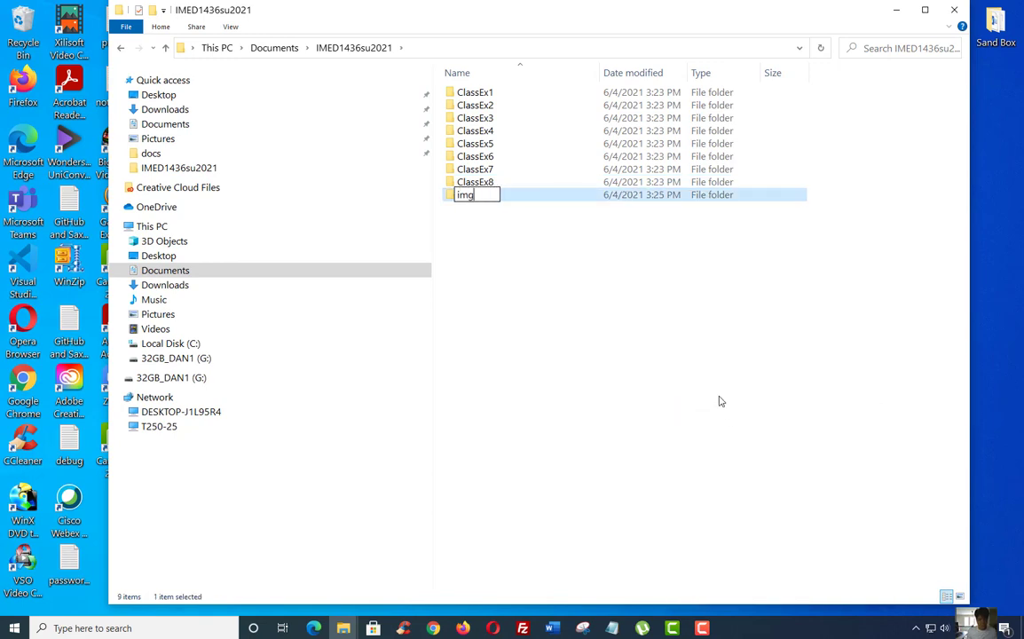
{"action": "key", "text": "Return"}
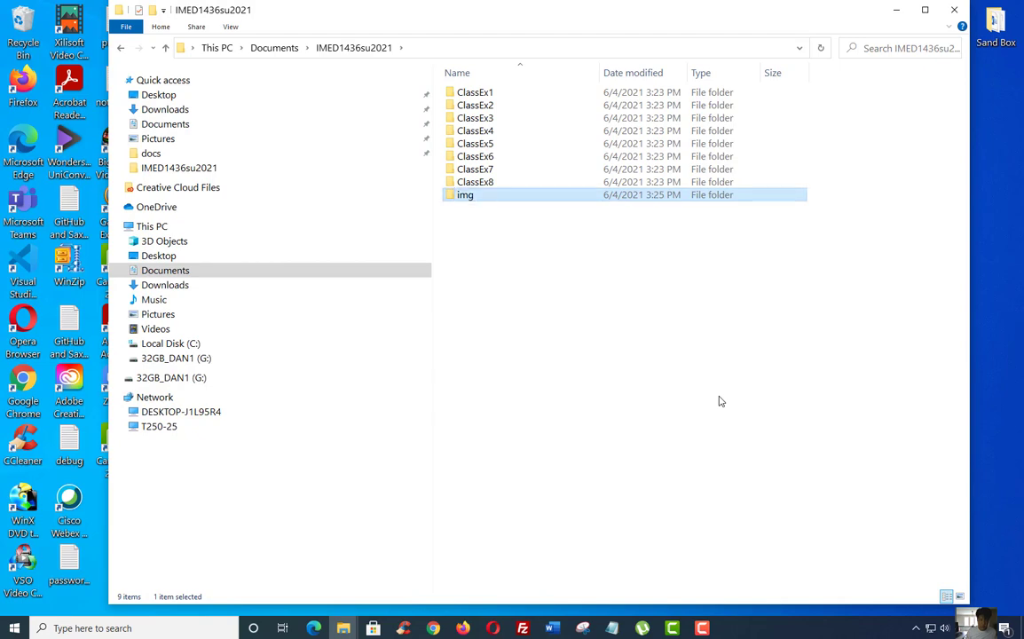
- Create a subfolder named docs alongside the img folder in IMED1436su2021
{"action": "right_click", "coordinate": [544, 244]}
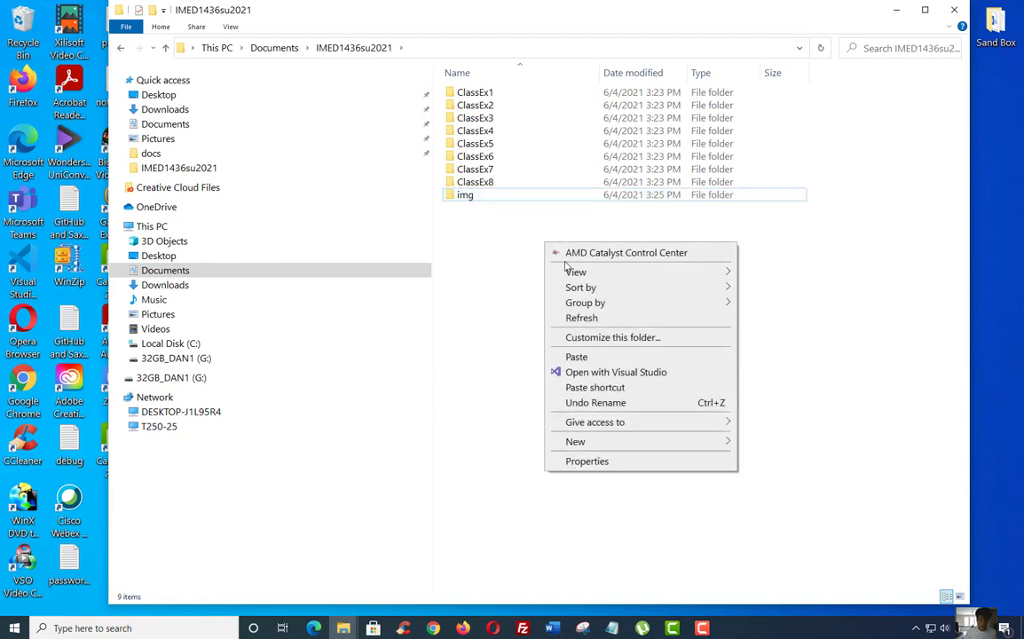
{"action": "mouse_move", "coordinate": [624, 439]}
{"action": "left_click", "coordinate": [753, 441]}
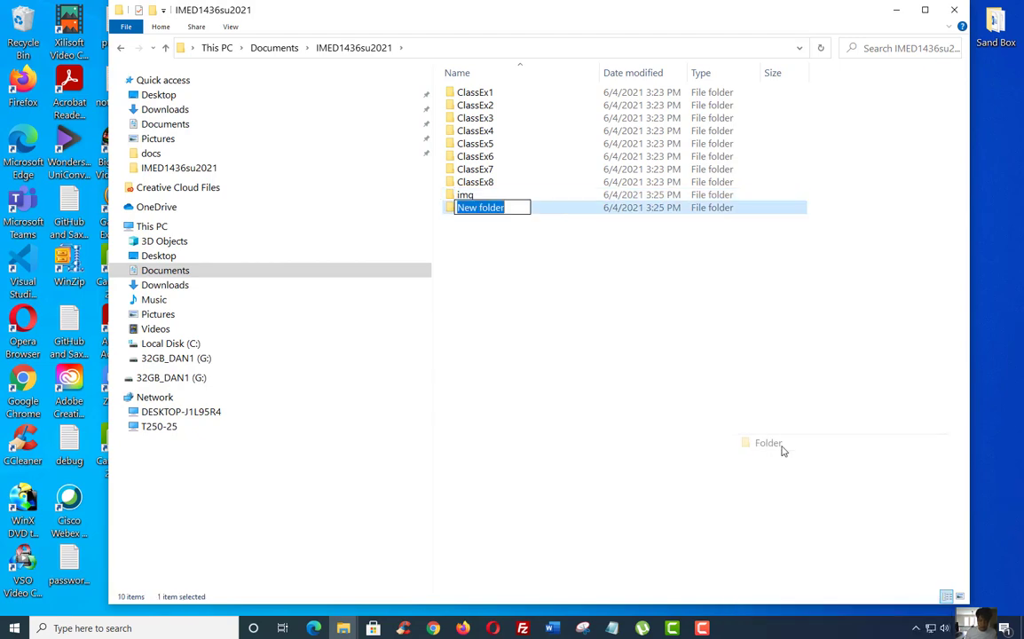
{"action": "type", "text": "doc"}
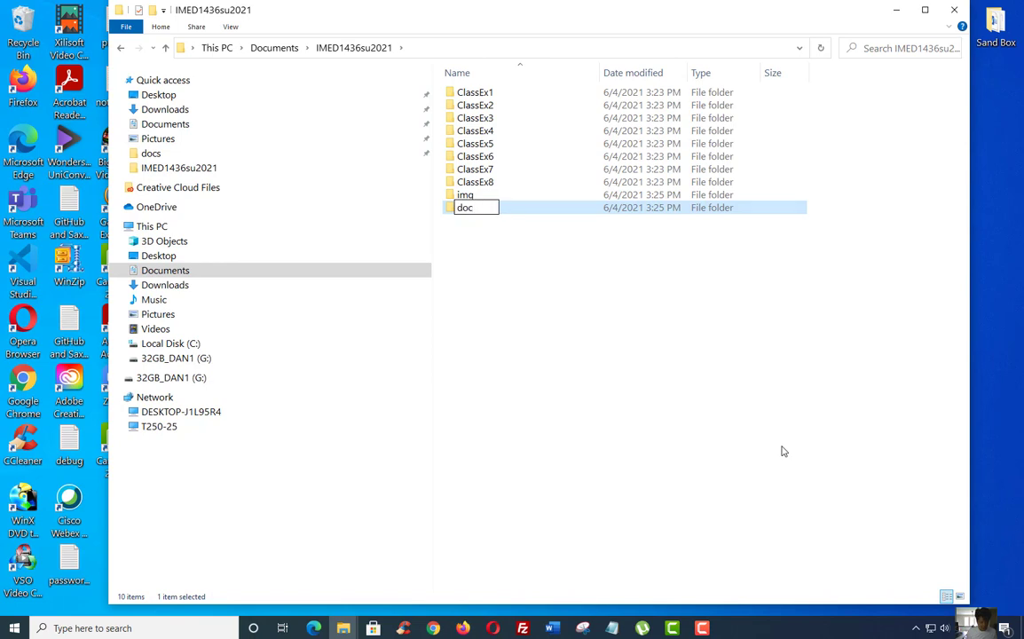
{"action": "type", "text": "s"}
{"action": "key", "text": "Return"}
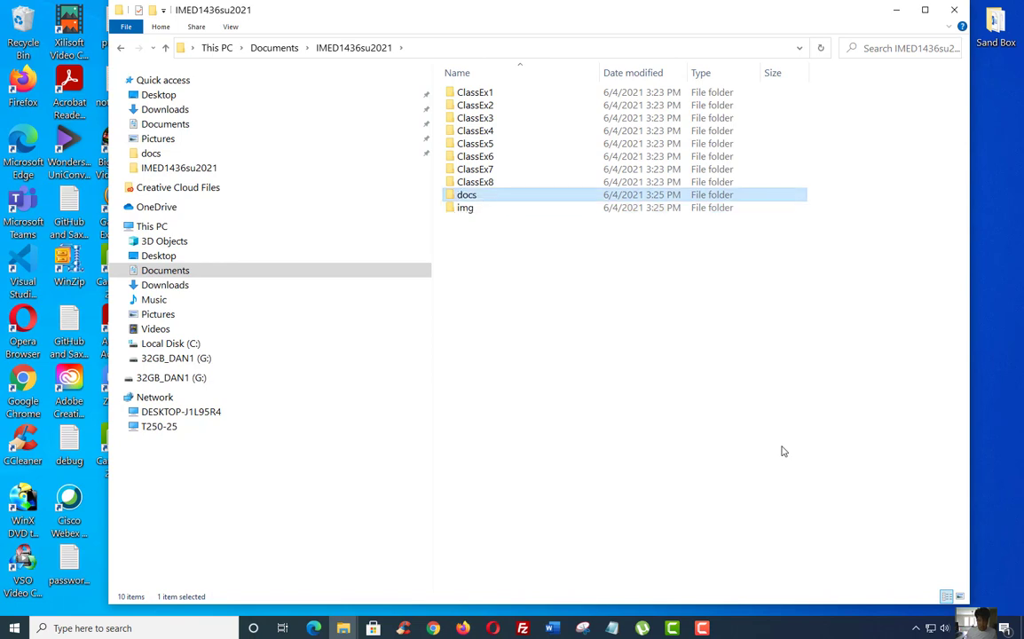
{"action": "left_click", "coordinate": [517, 255]}
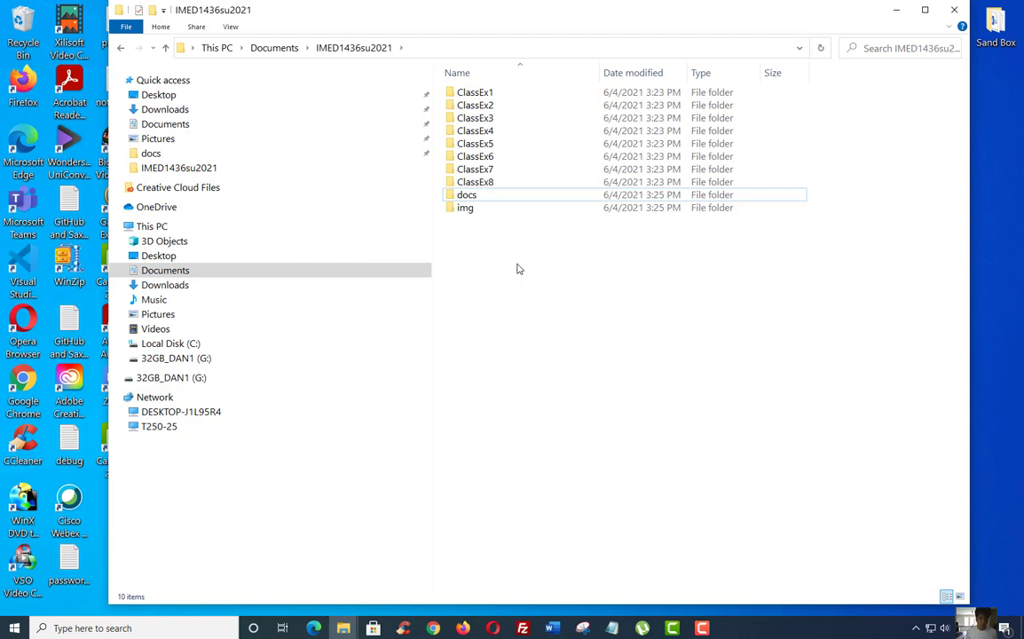
{"action": "left_click_drag", "start_coordinate": [519, 269], "coordinate": [530, 103]}
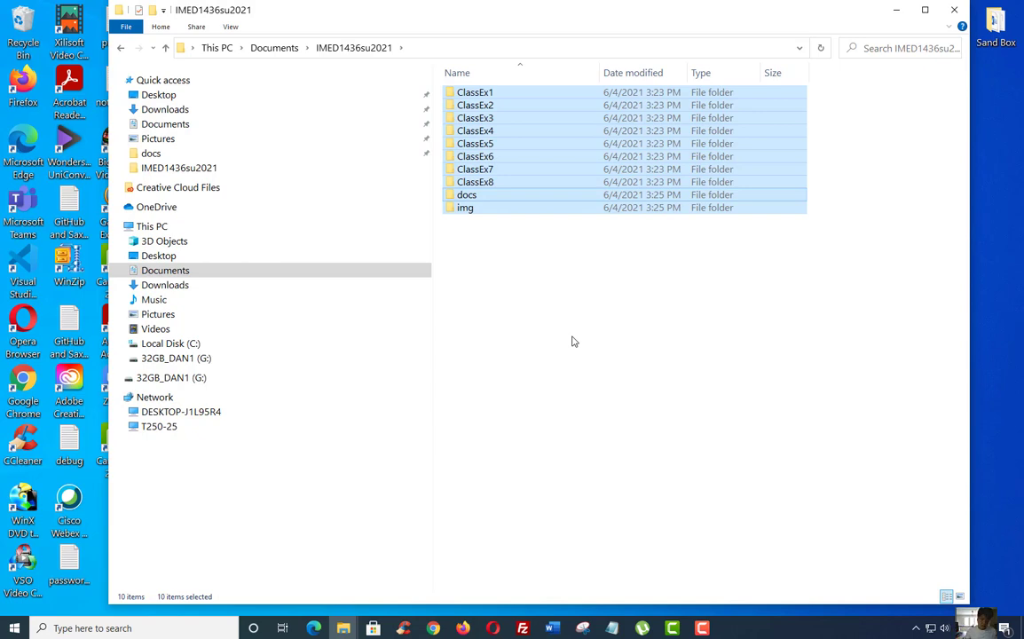
{"action": "left_click", "coordinate": [507, 243]}
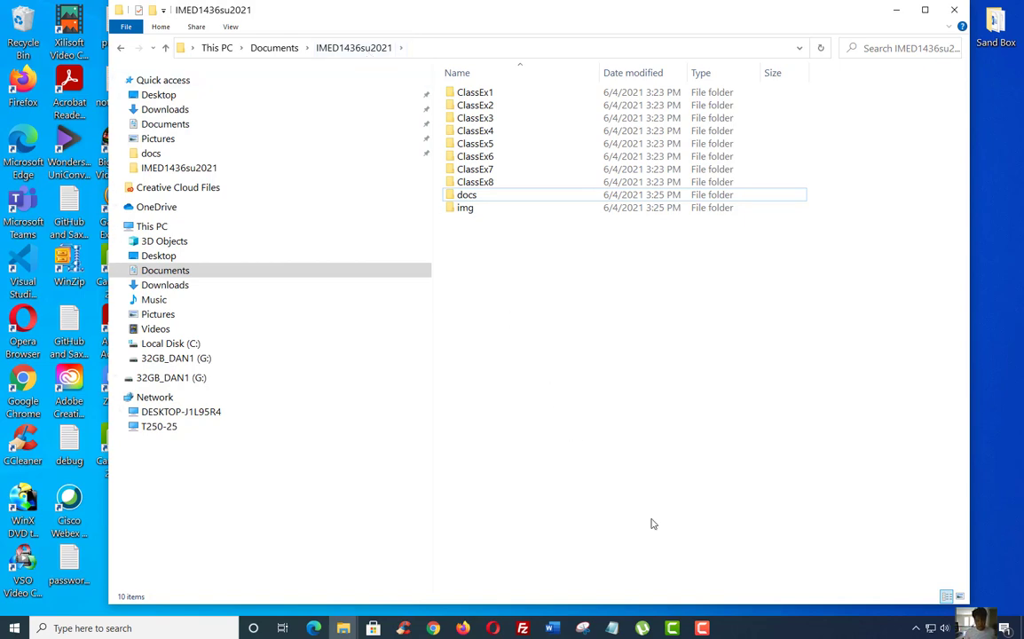
{"action": "mouse_move", "coordinate": [702, 629]}
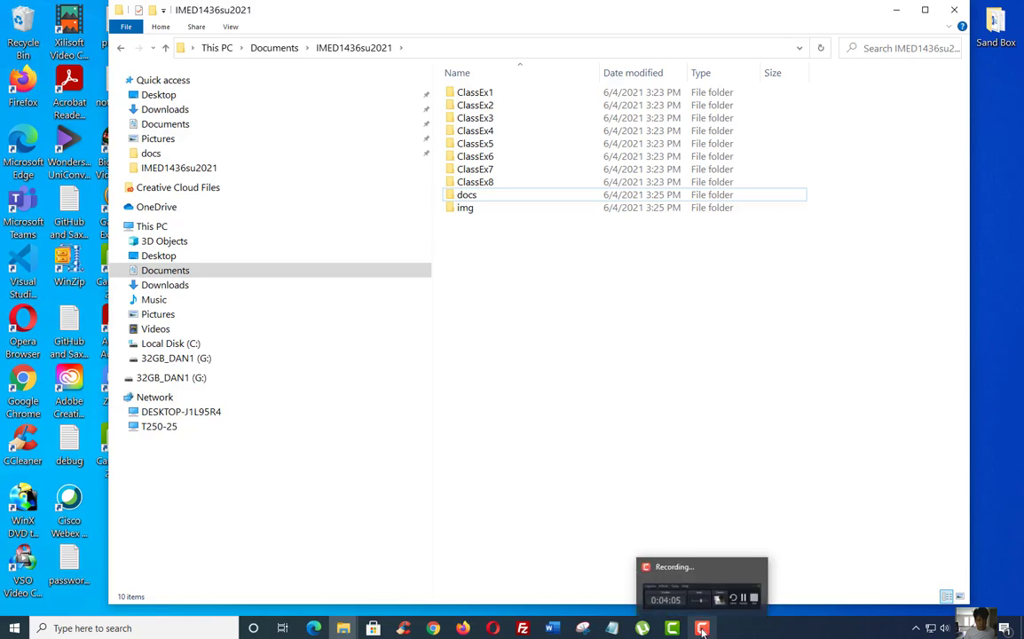